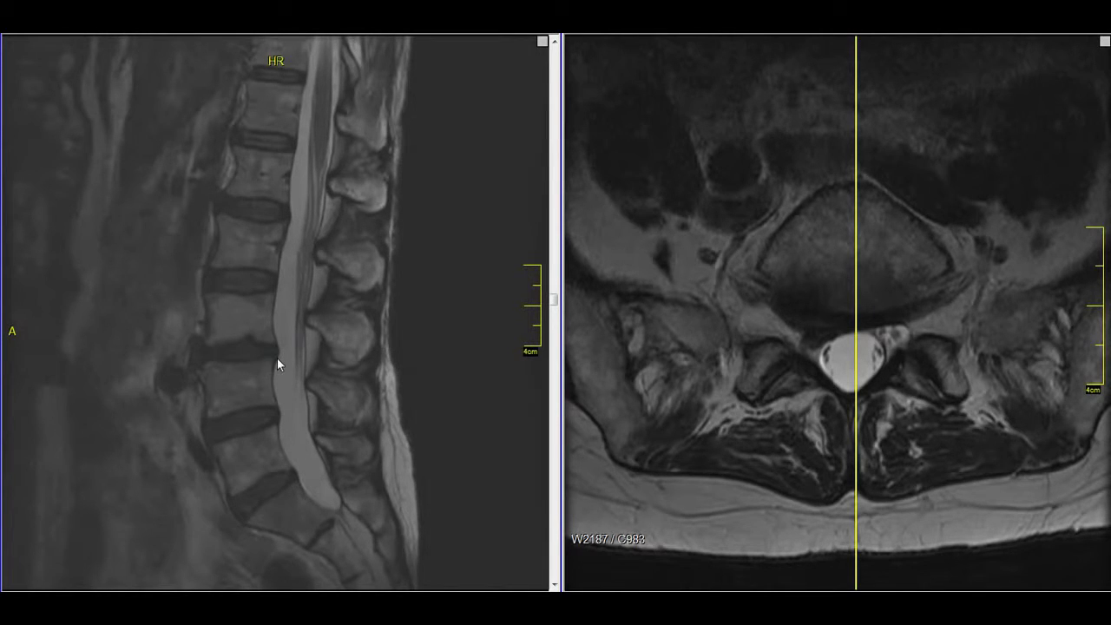
Page the sagittal series laterally off midline to a parasagittal slice through the neural foramina
scroll(277, 358, down, 2)
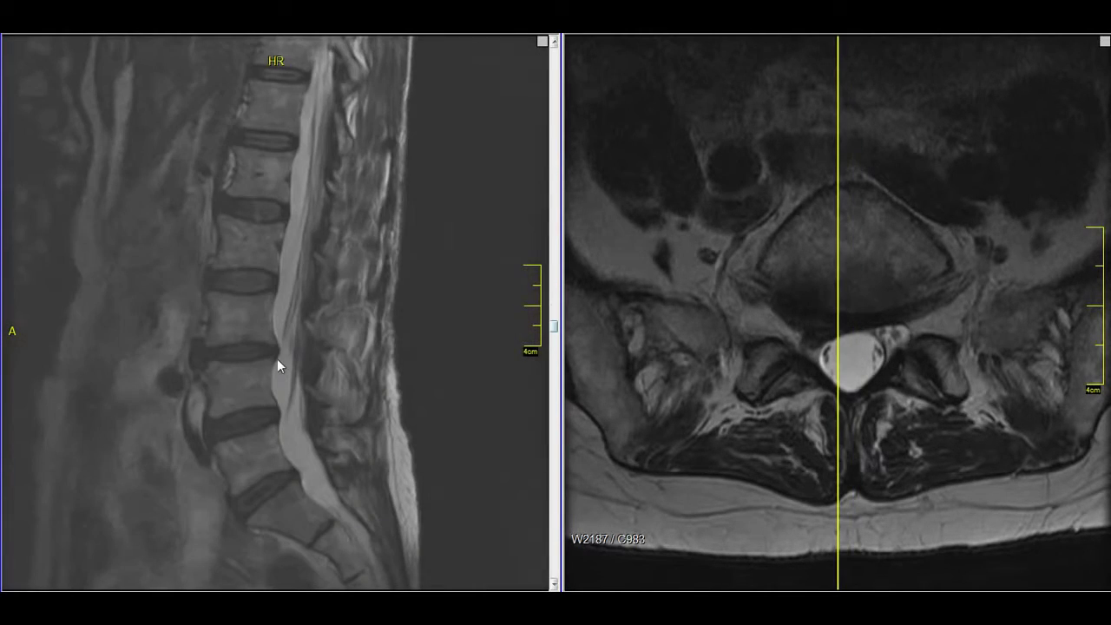
scroll(277, 359, up, 2)
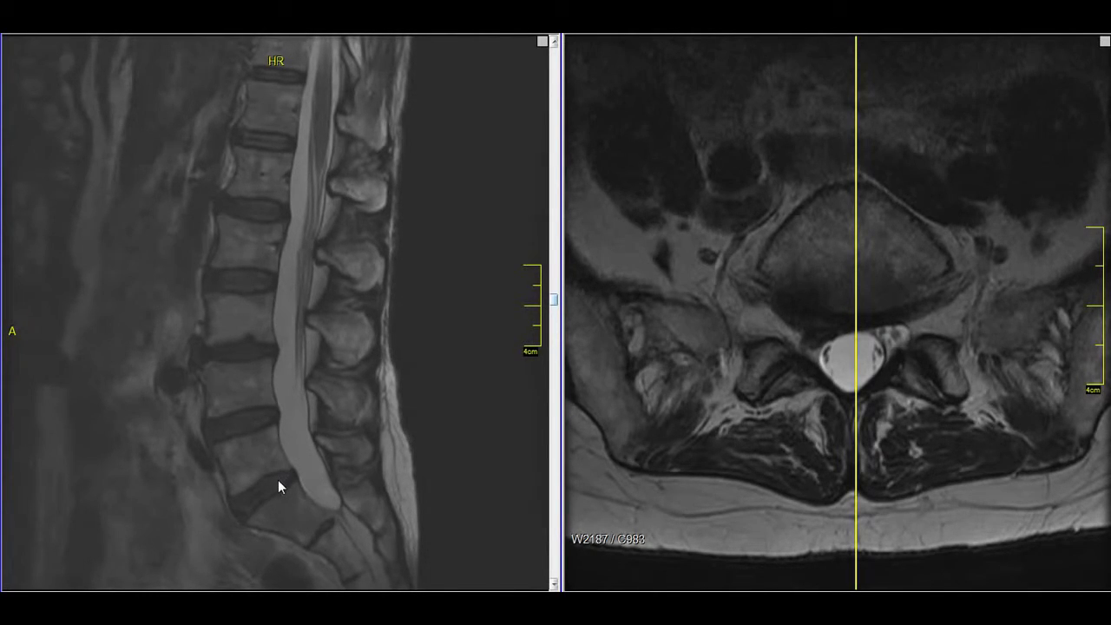
scroll(278, 480, down, 3)
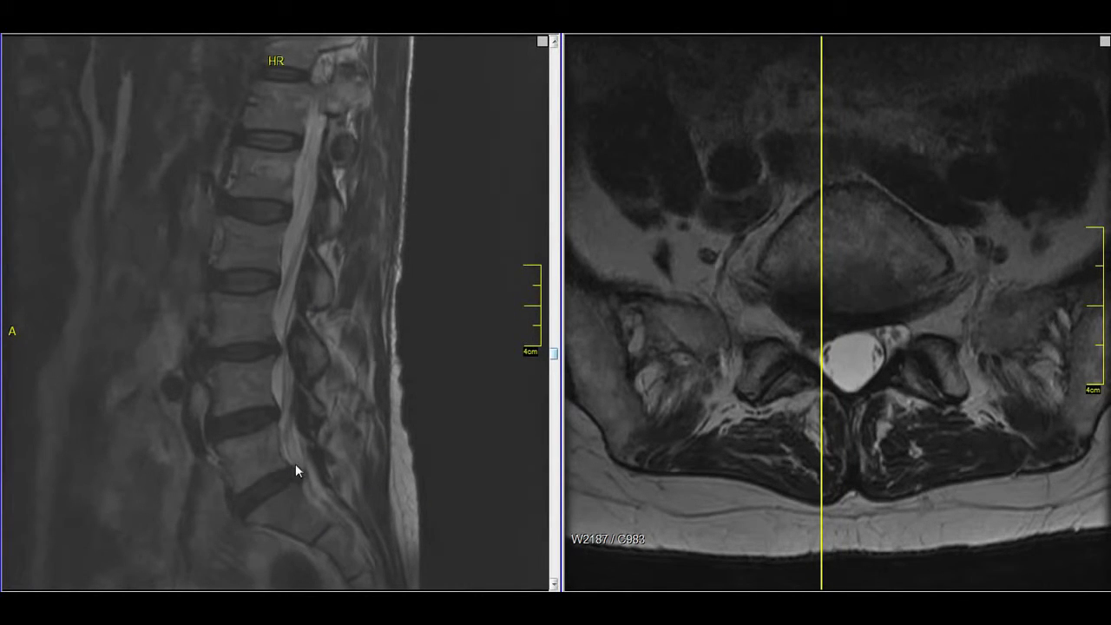
scroll(299, 492, down, 2)
scroll(304, 488, up, 2)
scroll(330, 472, up, 6)
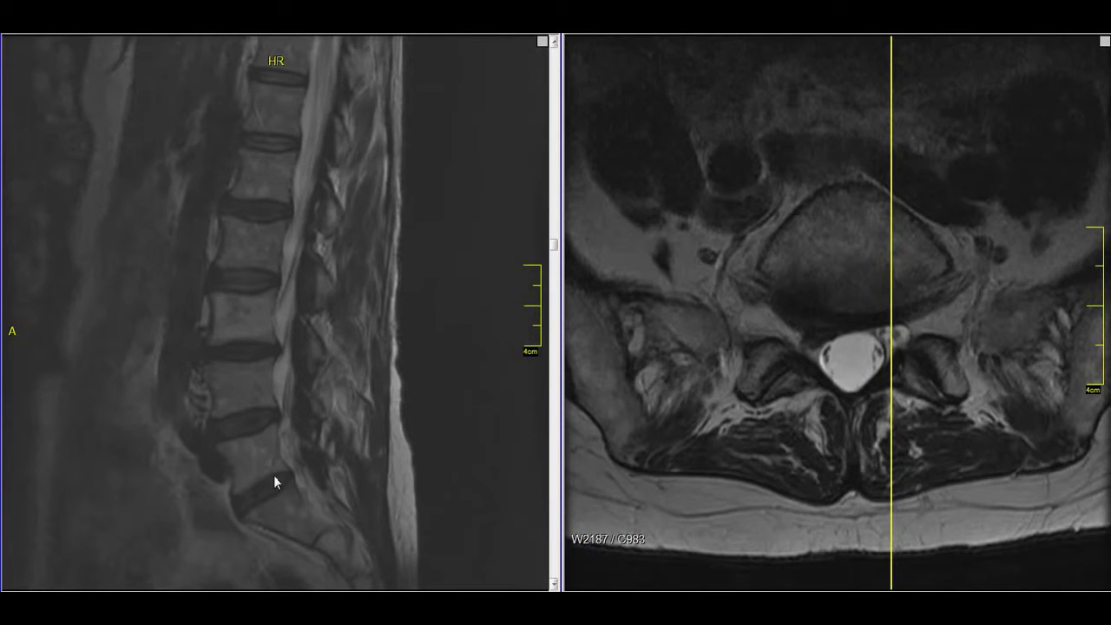
scroll(288, 477, down, 2)
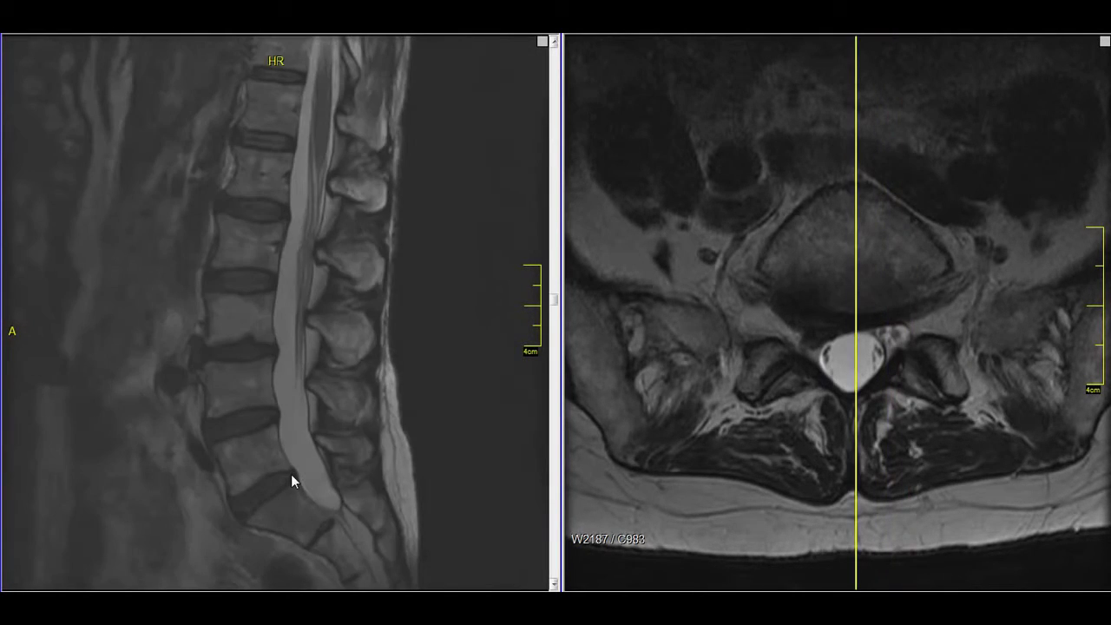
scroll(291, 483, down, 1)
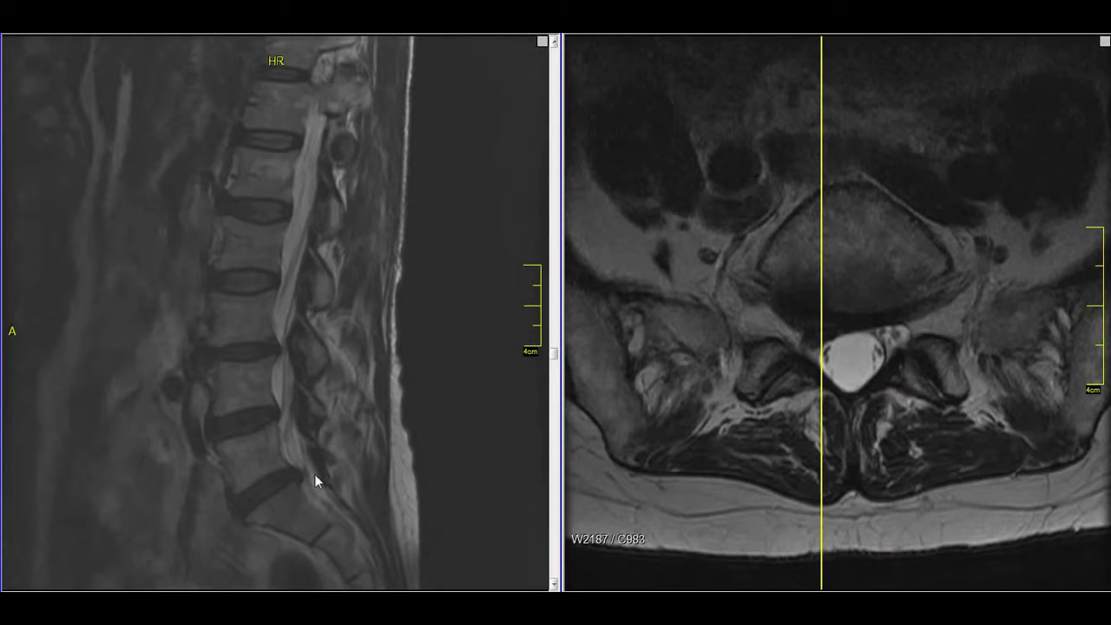
Make the axial pane active and step it up from the lowest lumbar disc to a higher disc slice
click(715, 406)
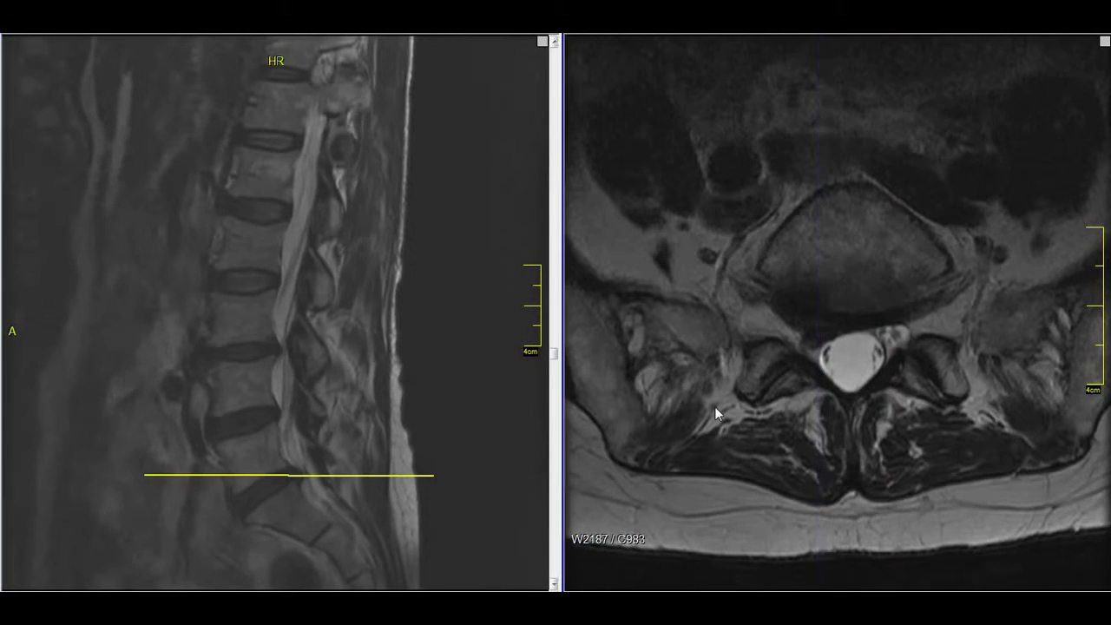
scroll(756, 427, down, 1)
scroll(840, 401, down, 1)
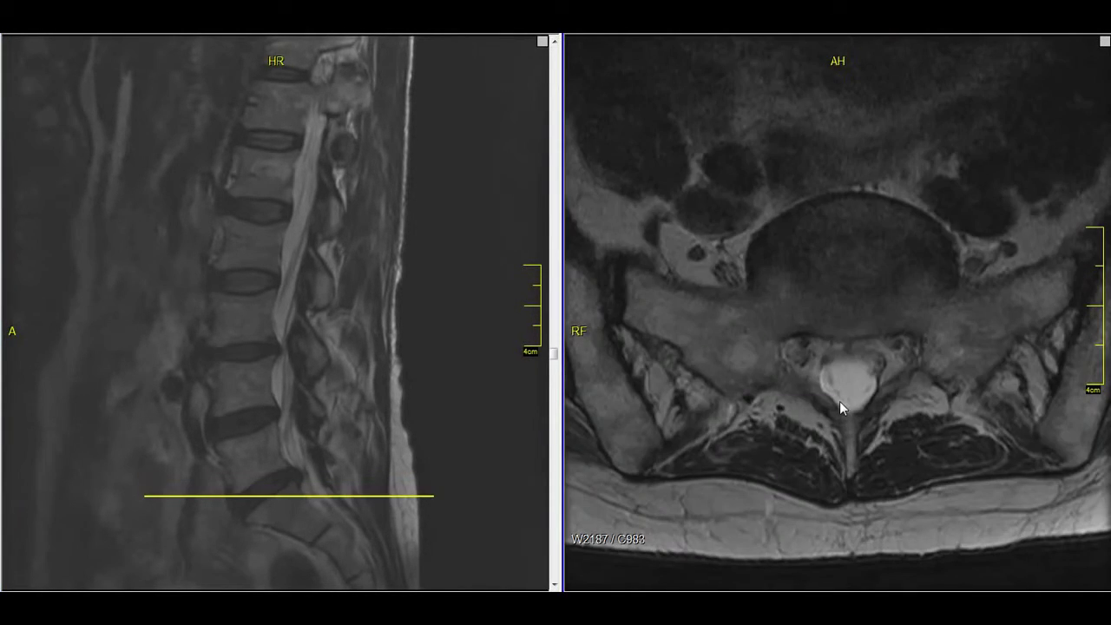
scroll(839, 401, up, 3)
scroll(838, 400, up, 2)
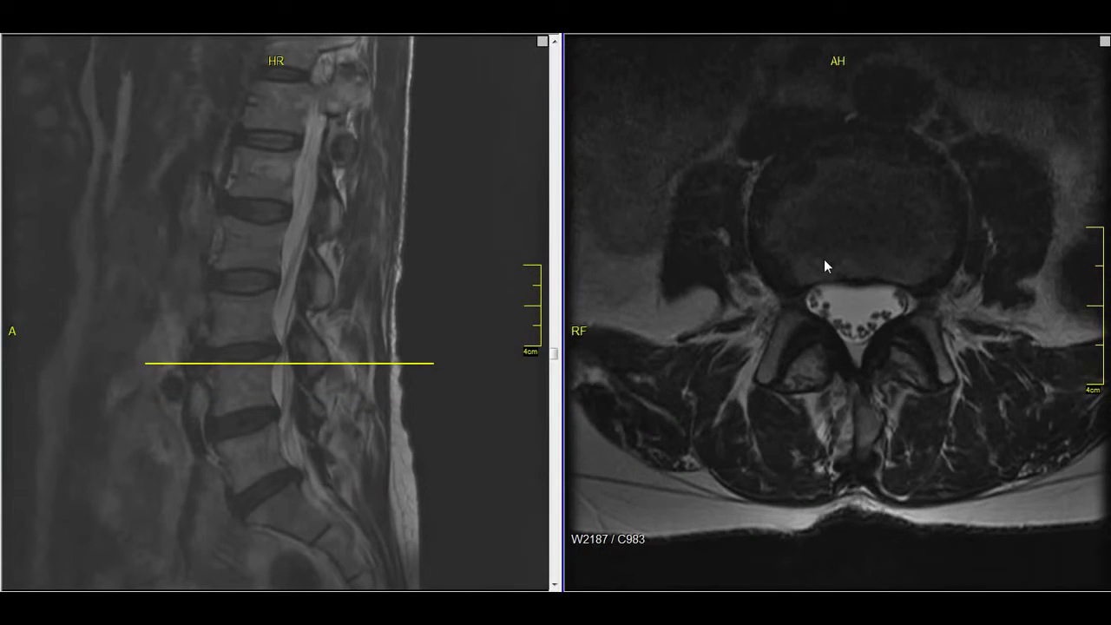
scroll(797, 370, up, 3)
scroll(797, 370, up, 2)
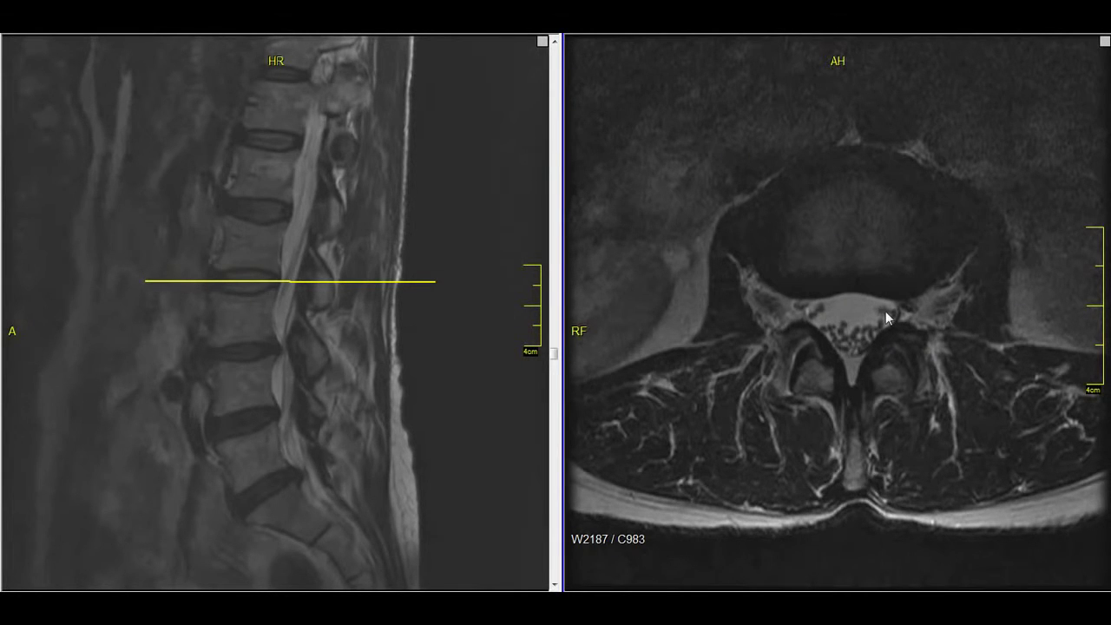
scroll(841, 306, up, 6)
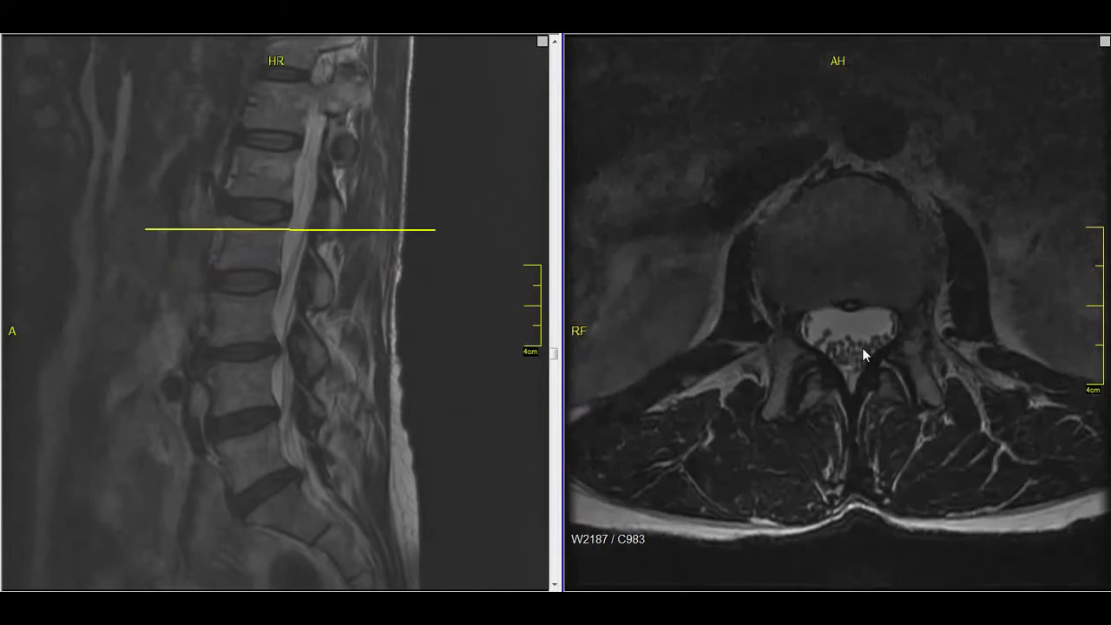
scroll(864, 352, down, 3)
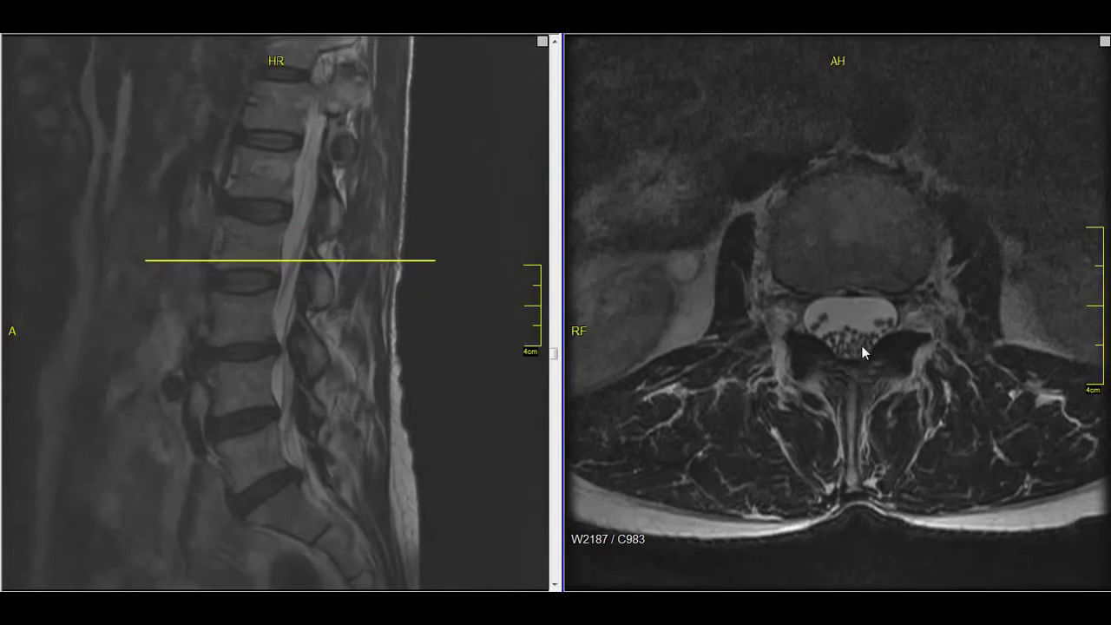
scroll(830, 304, down, 2)
scroll(871, 315, up, 3)
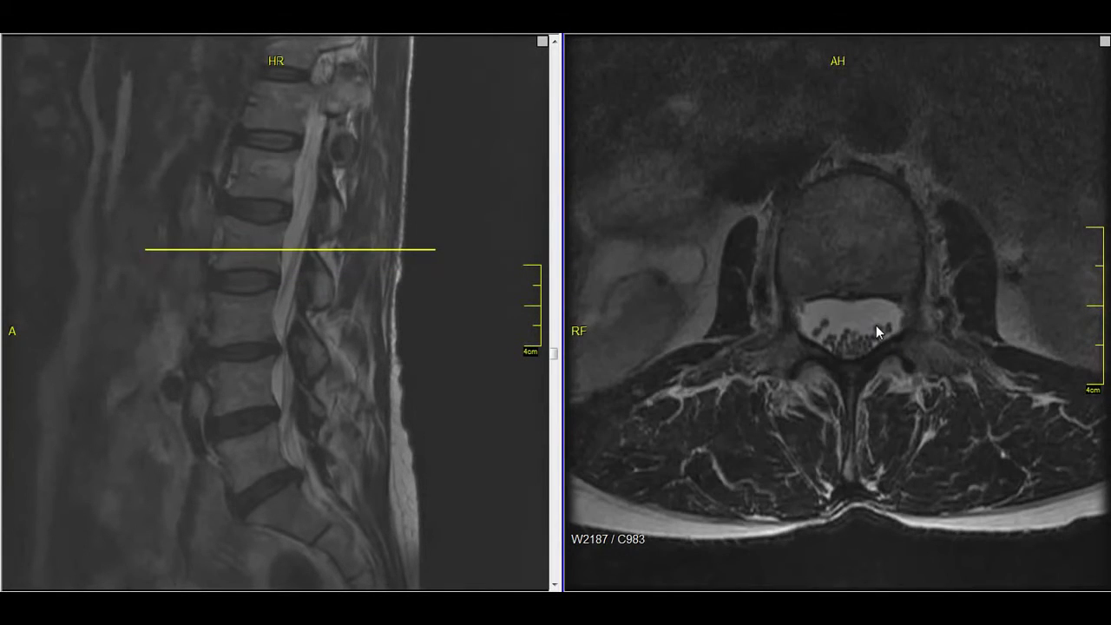
scroll(876, 325, down, 3)
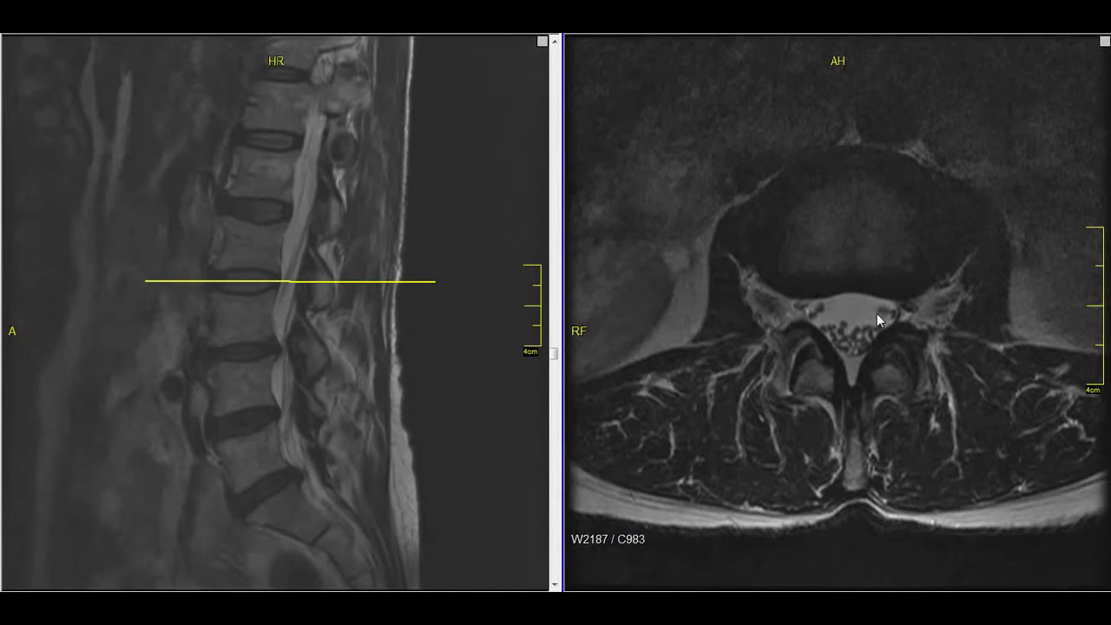
Page the axial slices caudally until the sagittal reference line sits on the next lower disc
scroll(876, 313, up, 1)
scroll(879, 320, down, 1)
scroll(879, 321, down, 3)
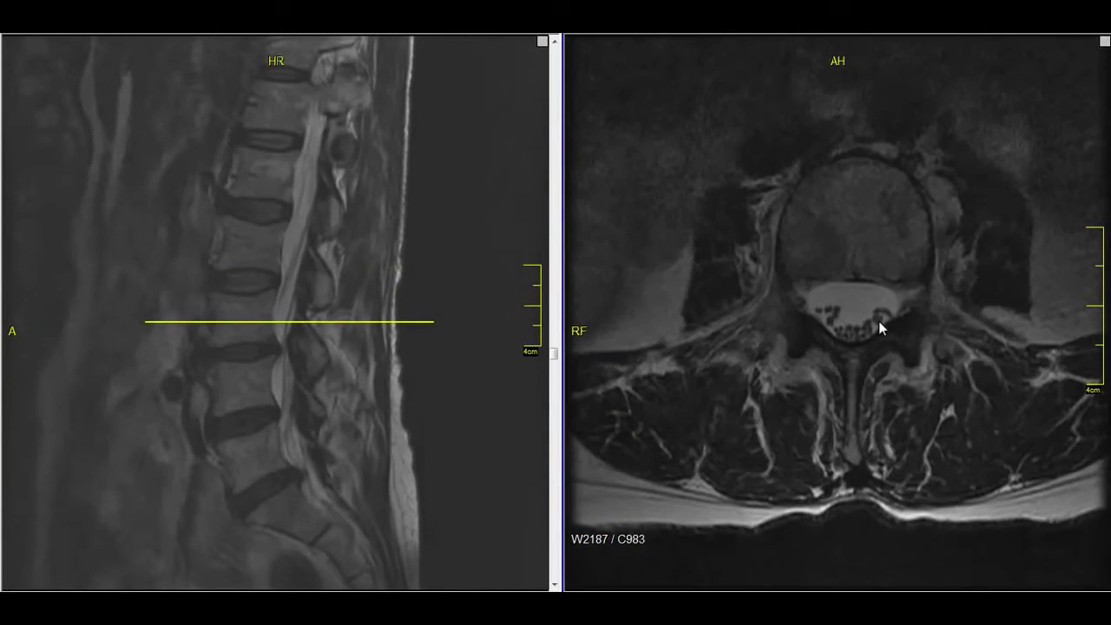
scroll(879, 321, down, 2)
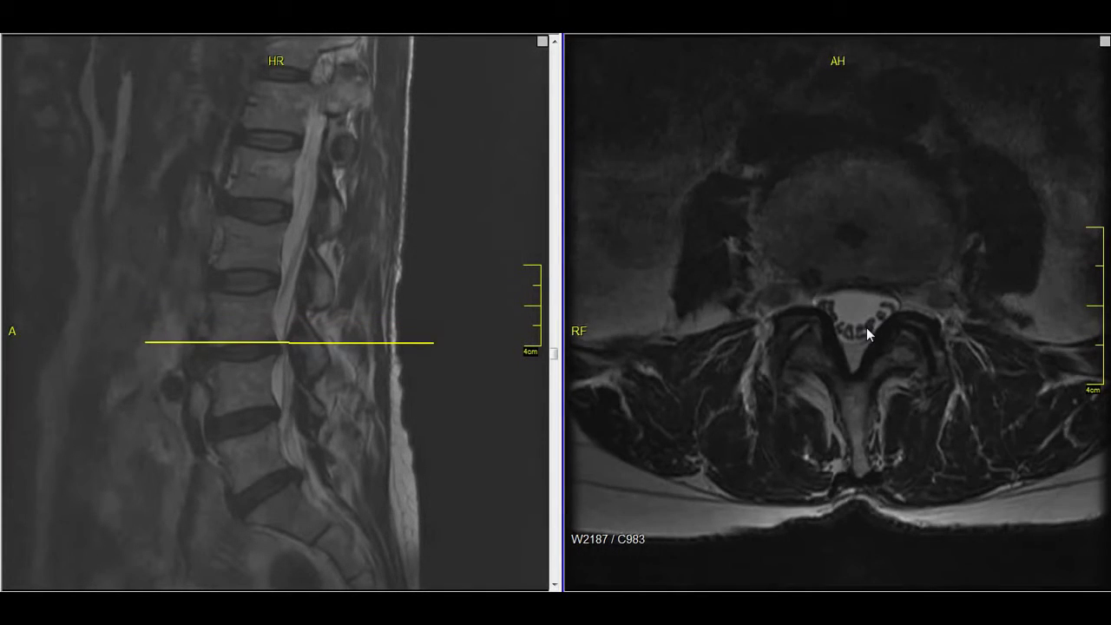
scroll(866, 328, down, 1)
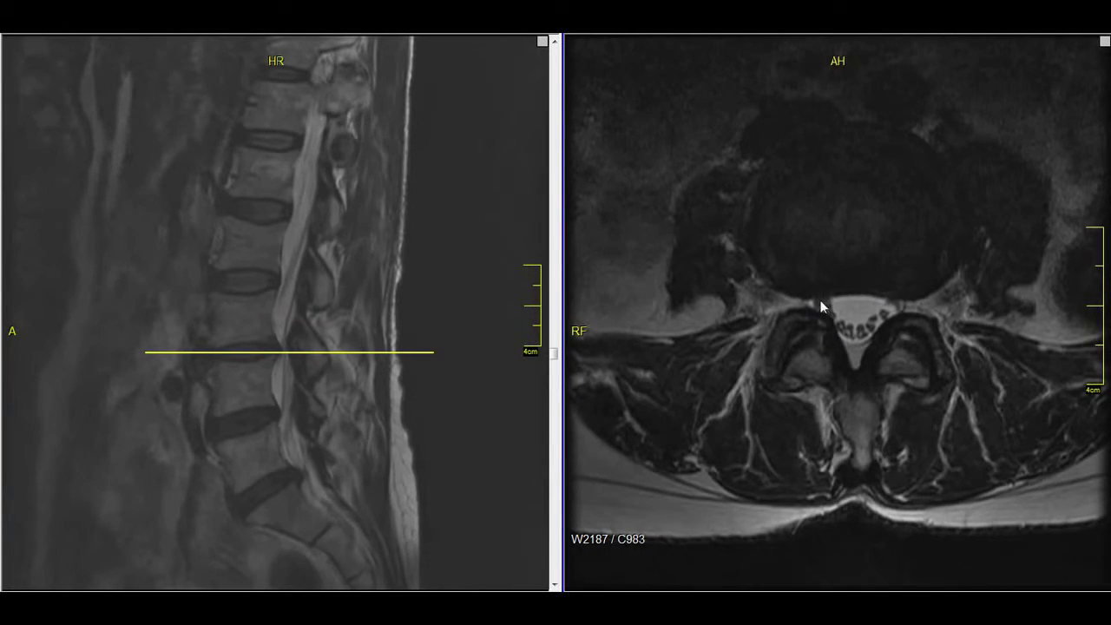
scroll(819, 307, down, 2)
scroll(852, 329, up, 2)
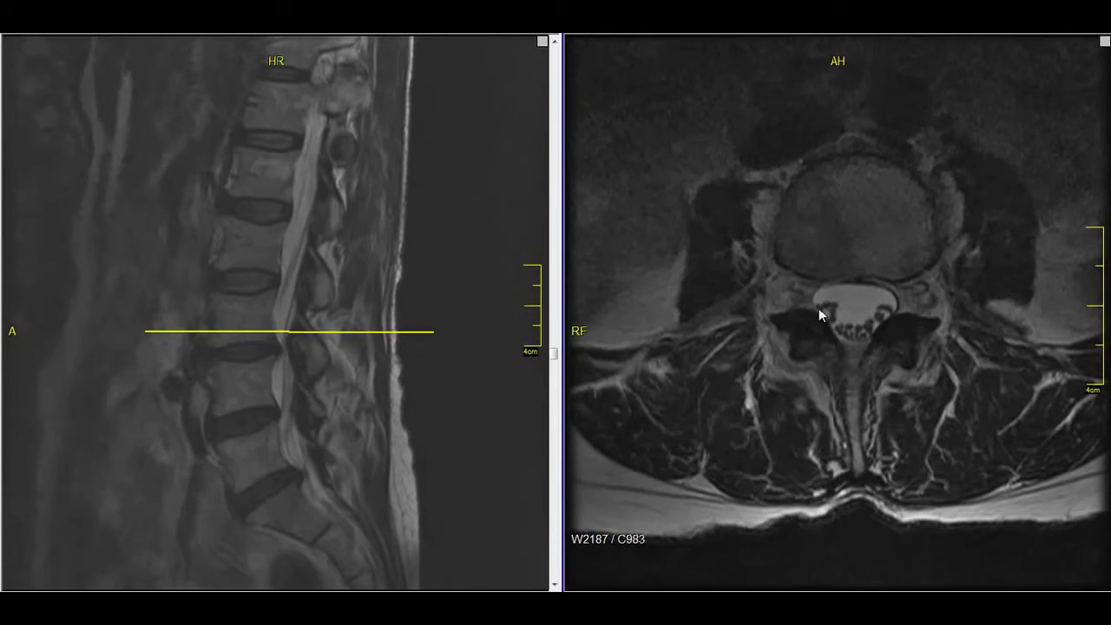
scroll(934, 333, down, 5)
scroll(934, 341, down, 4)
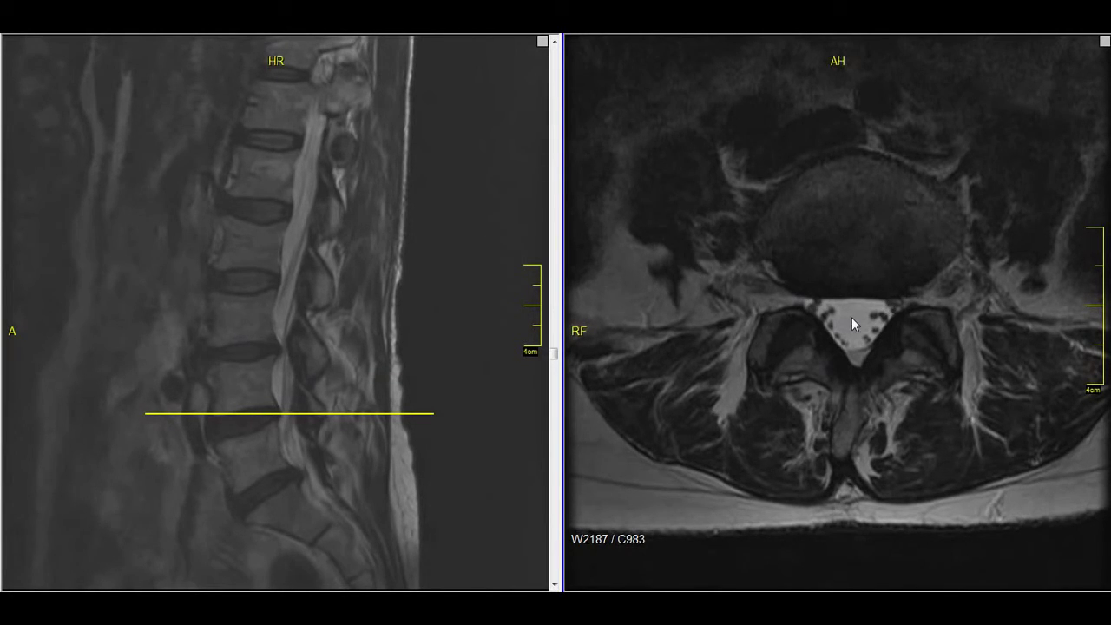
Review the axial slices up and down around the L5–S1 disc, ending near that level
scroll(852, 317, down, 1)
scroll(854, 320, down, 4)
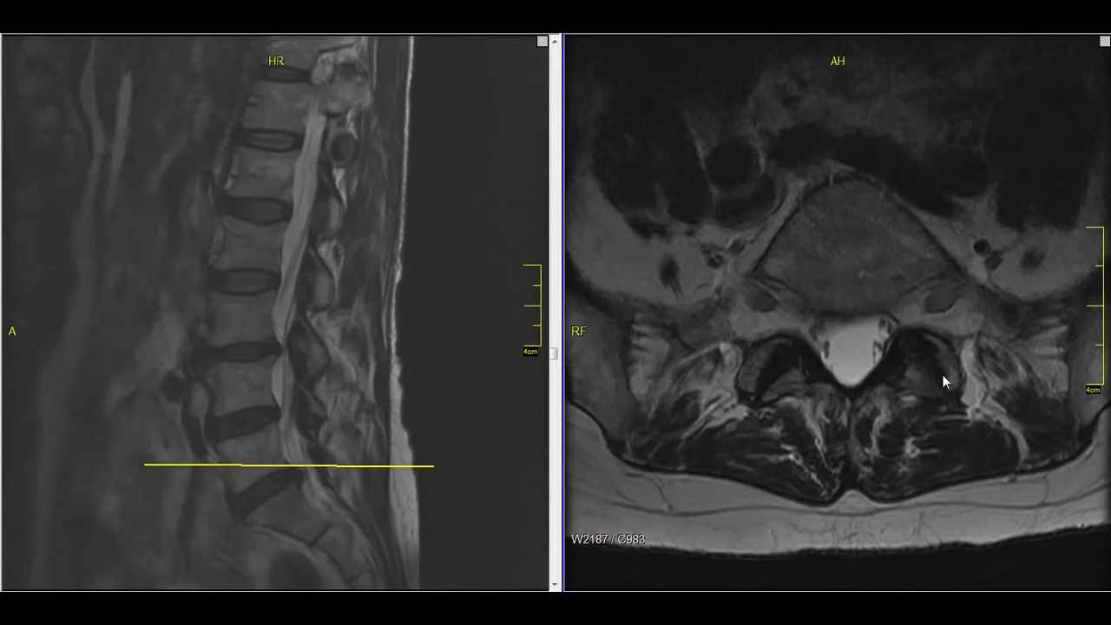
scroll(912, 382, down, 1)
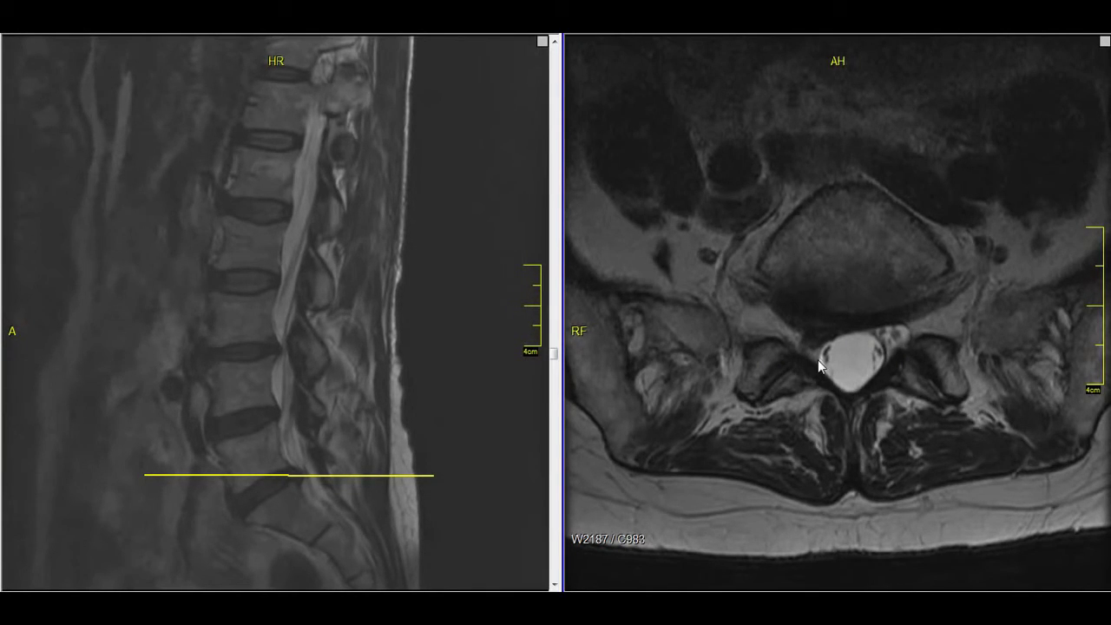
scroll(818, 359, down, 3)
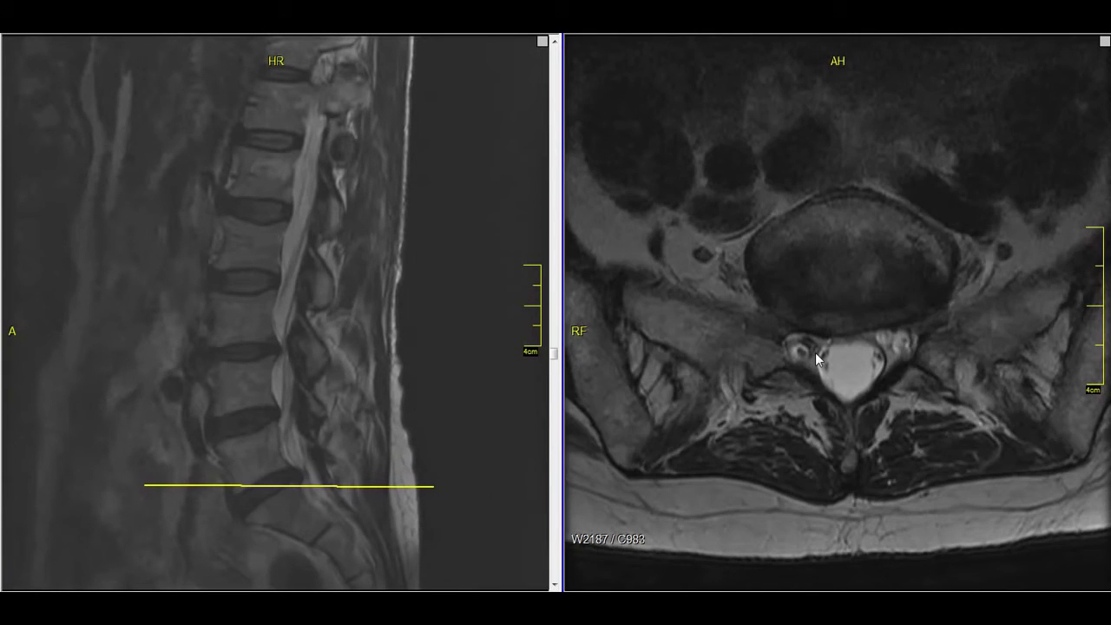
scroll(816, 353, up, 3)
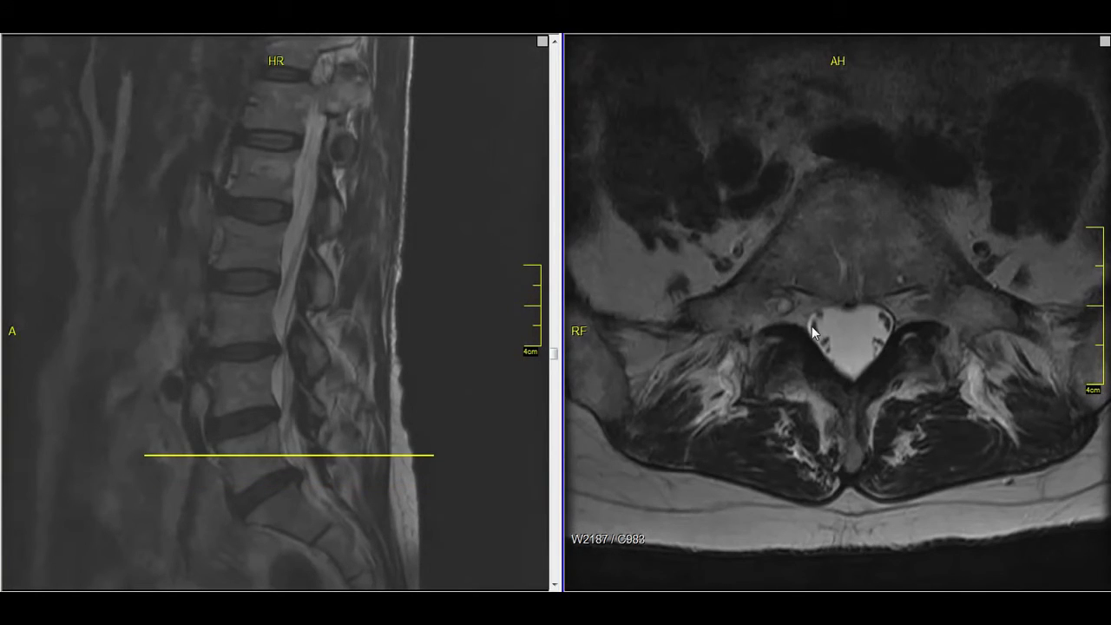
scroll(815, 333, down, 2)
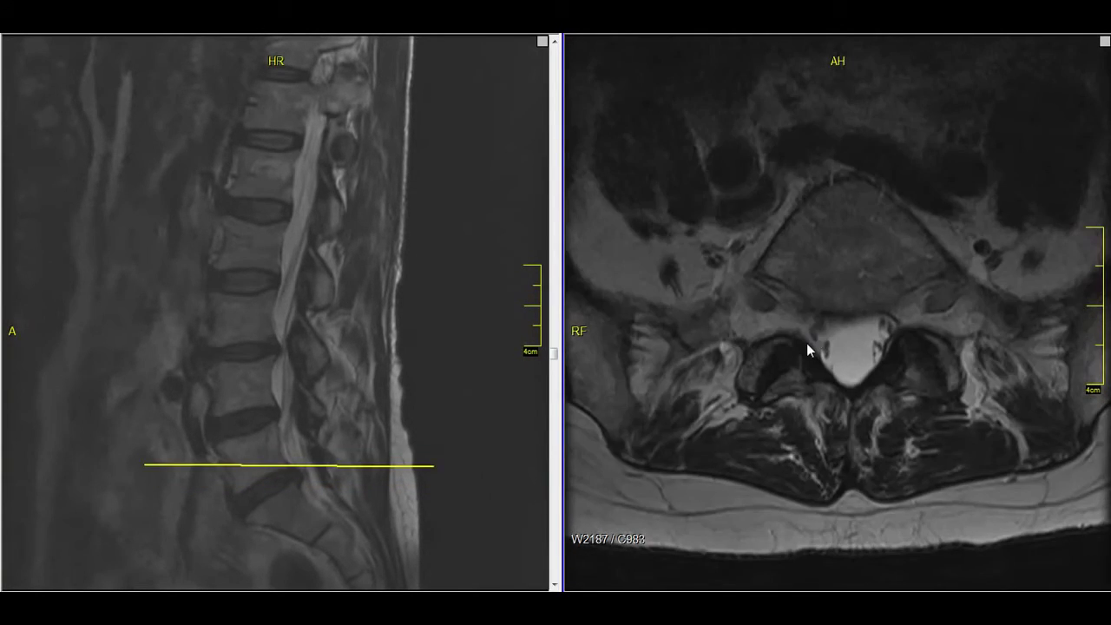
scroll(806, 343, down, 3)
scroll(808, 347, down, 3)
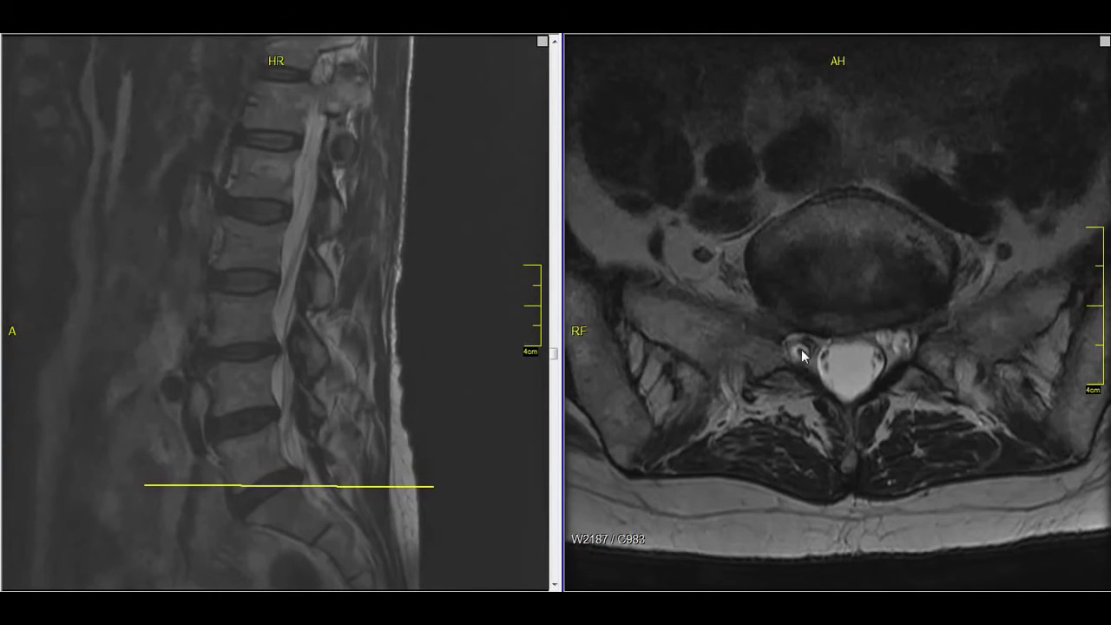
scroll(806, 351, down, 1)
scroll(804, 350, down, 1)
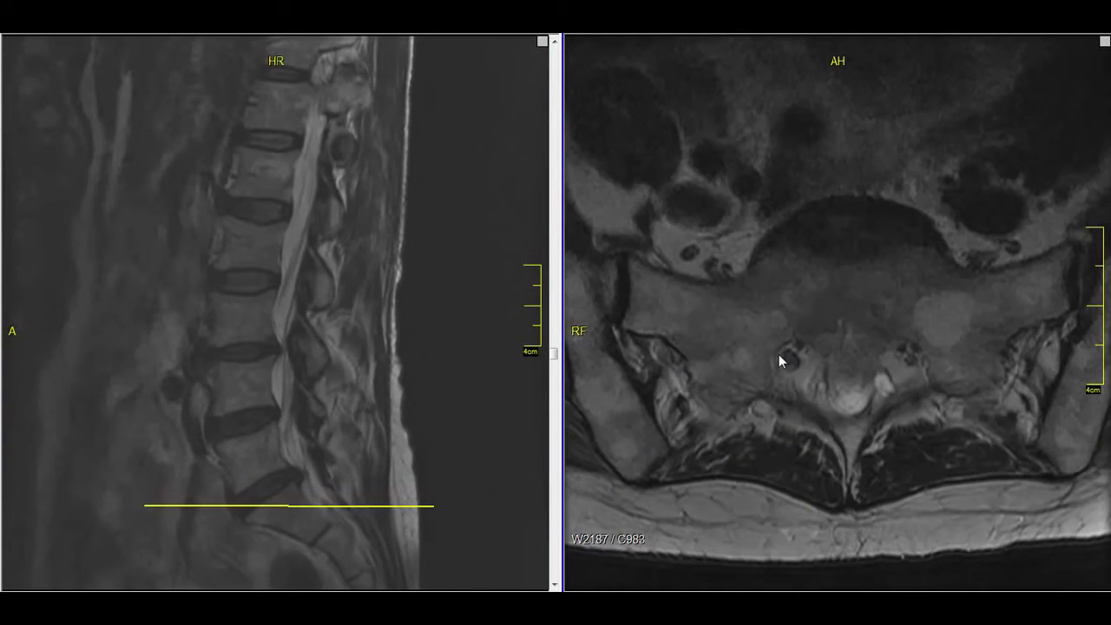
scroll(779, 354, up, 3)
scroll(803, 373, up, 3)
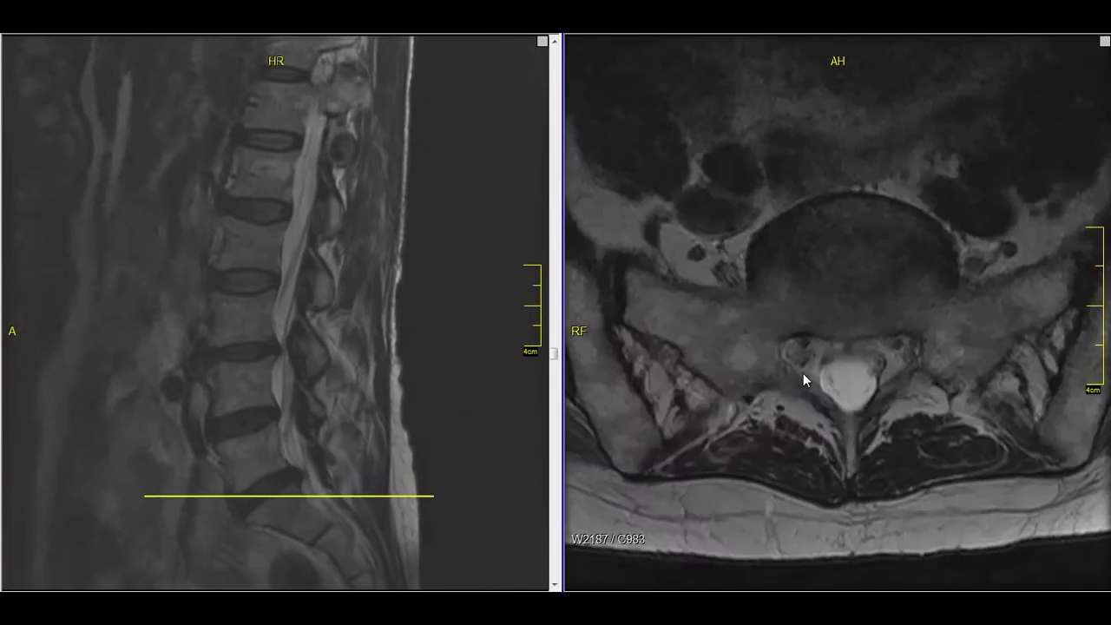
scroll(804, 373, down, 2)
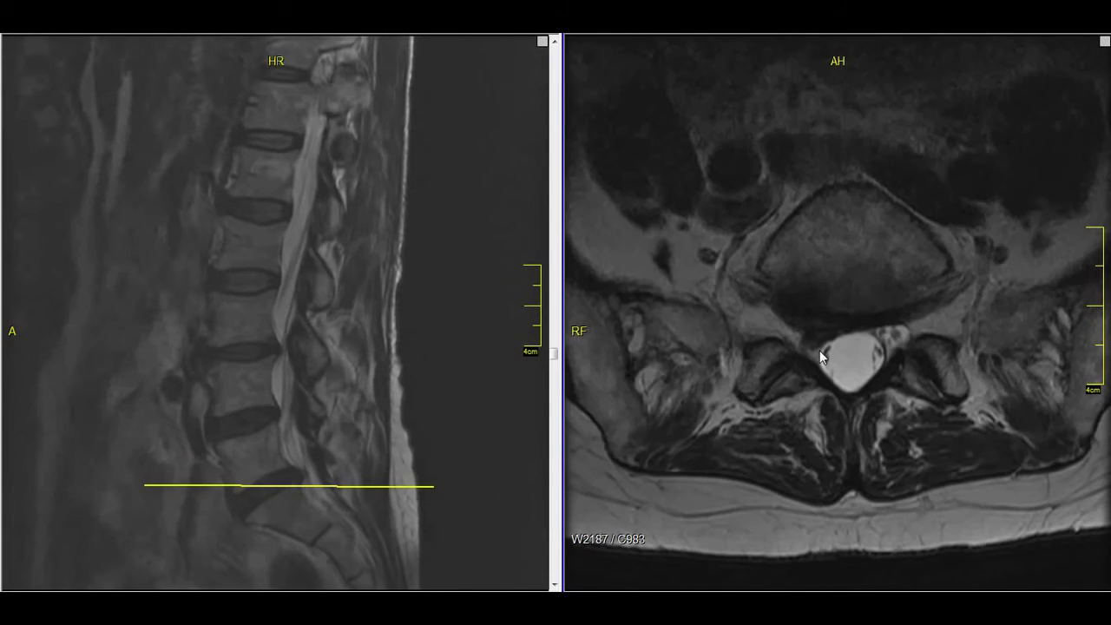
scroll(820, 350, up, 1)
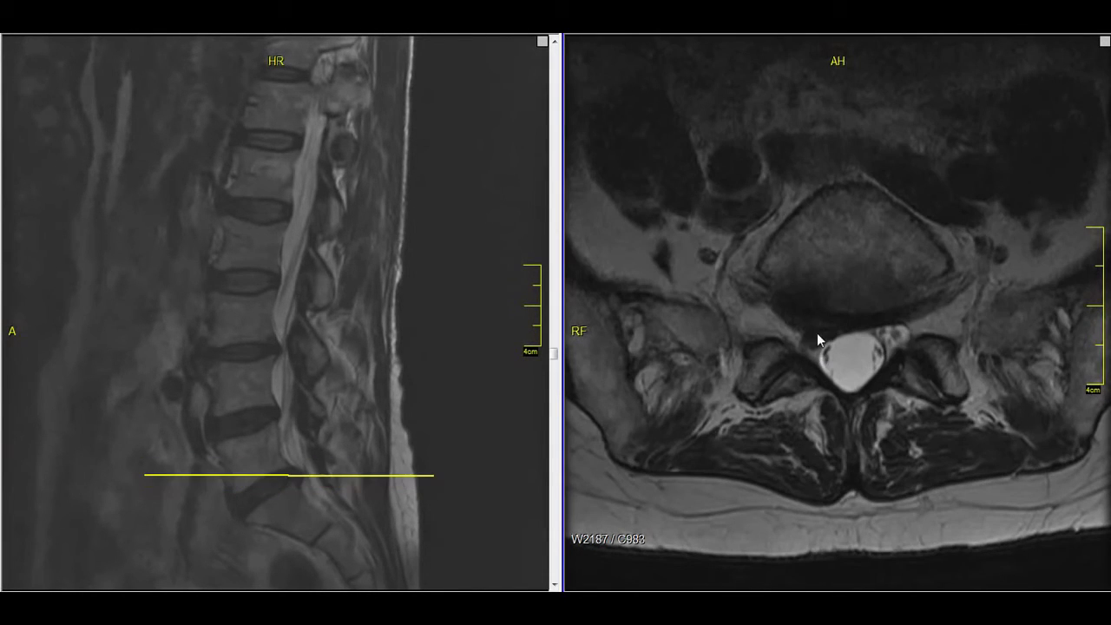
Make the sagittal pane active and page it back to a near-midline slice showing the full spinal canal
click(353, 348)
scroll(298, 476, down, 3)
scroll(297, 476, up, 1)
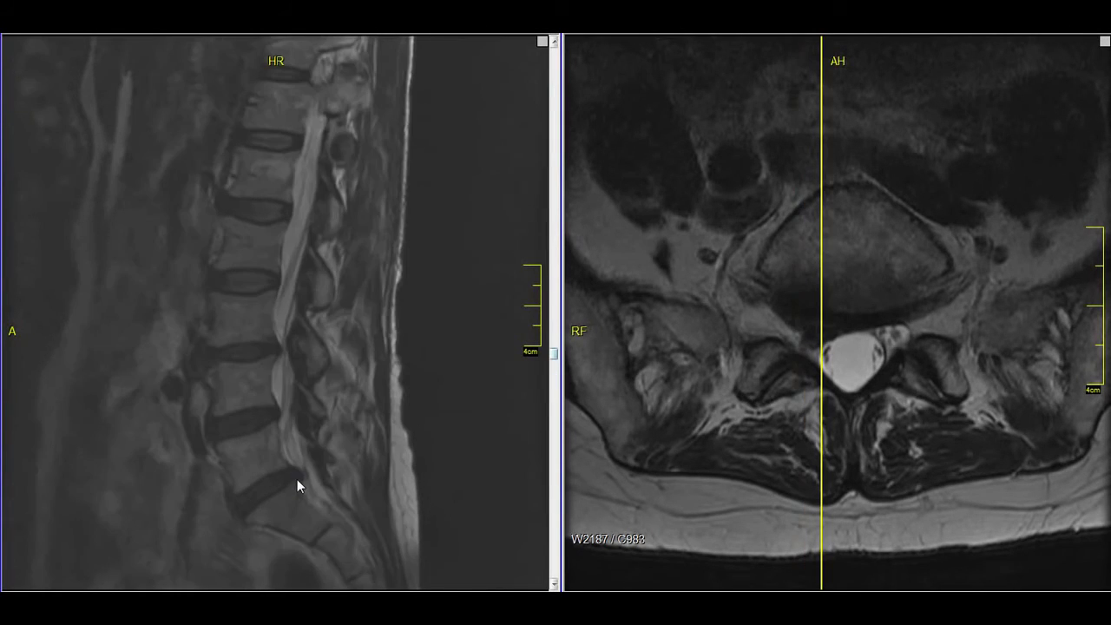
scroll(297, 477, up, 1)
scroll(300, 477, up, 1)
scroll(326, 383, down, 6)
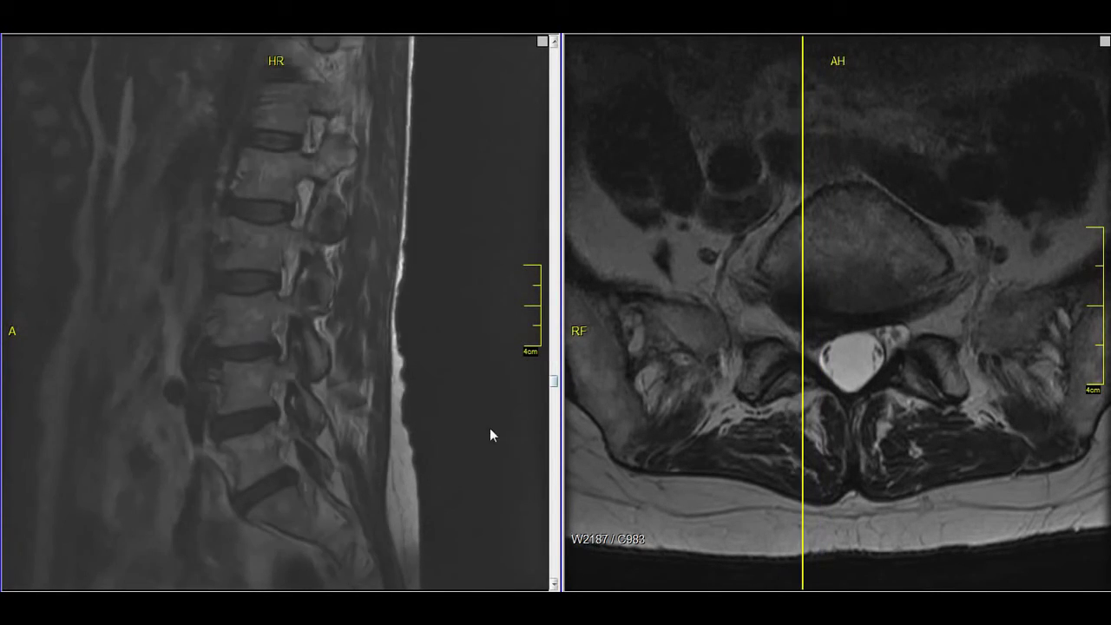
scroll(775, 458, up, 5)
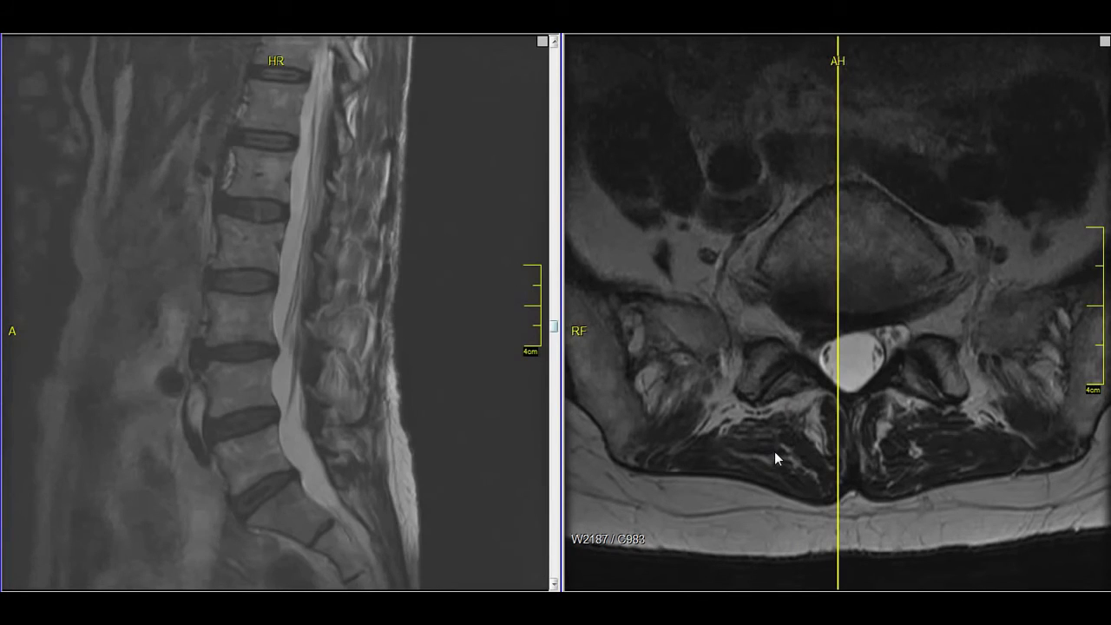